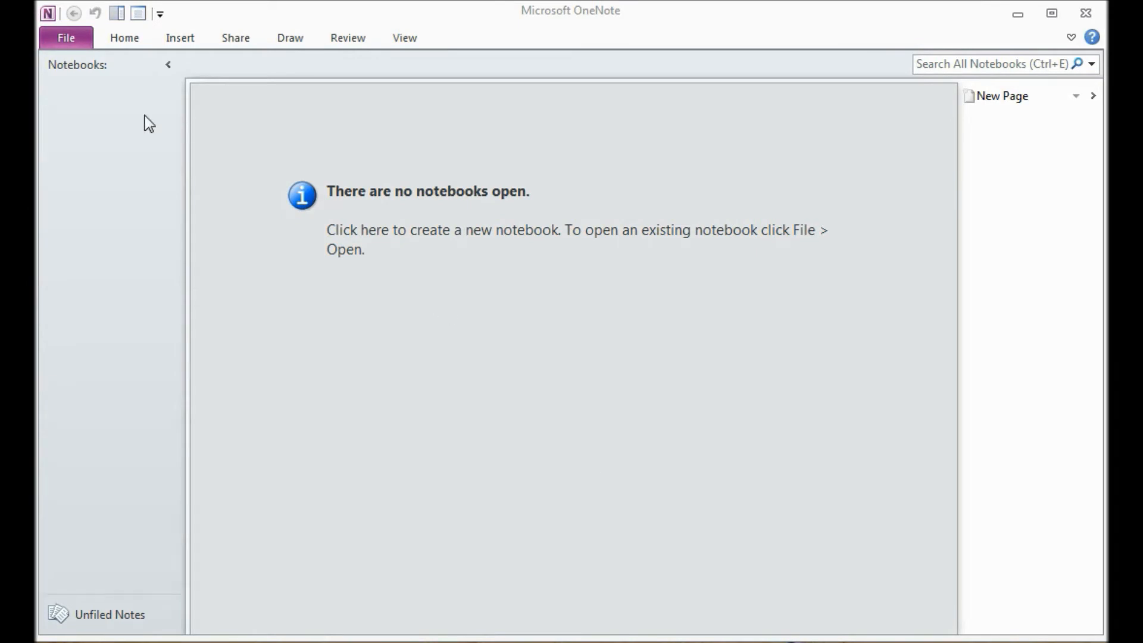
# Create a new notebook named "Notebook" stored on My Computer in the default OneNote Notebooks location.
pyautogui.click(65, 42)
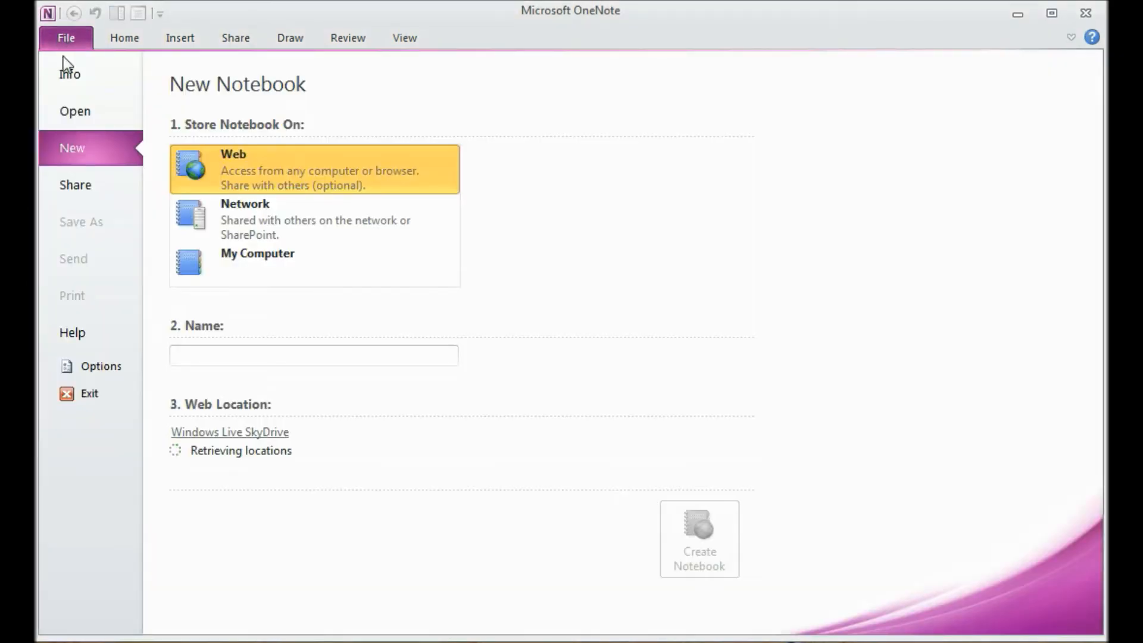
pyautogui.click(251, 262)
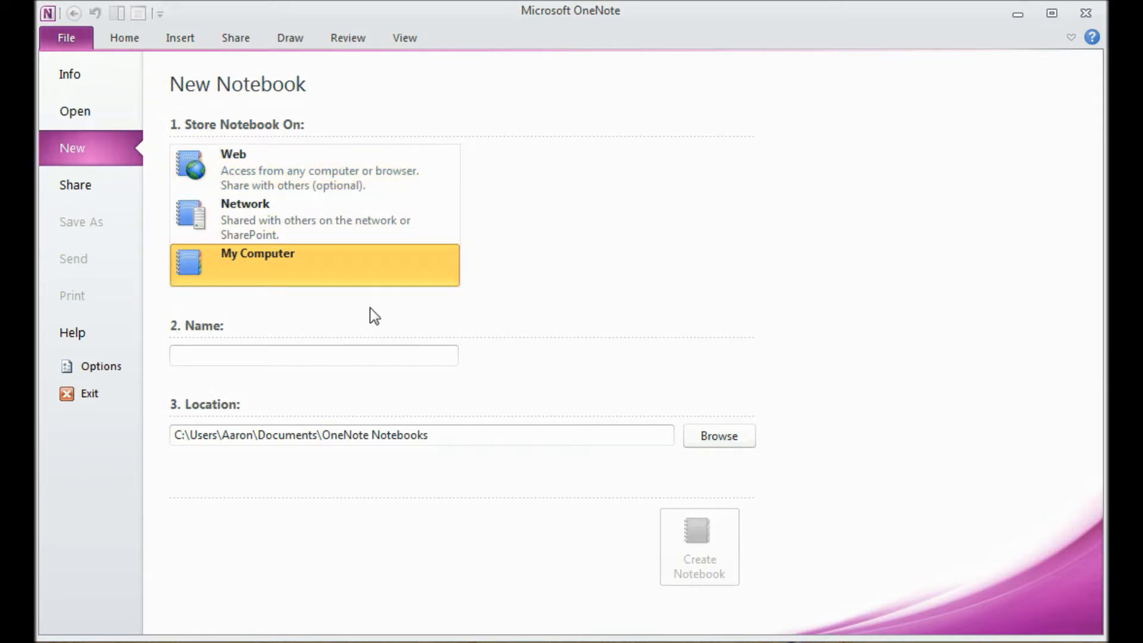
pyautogui.click(327, 354)
pyautogui.write('Notebook')
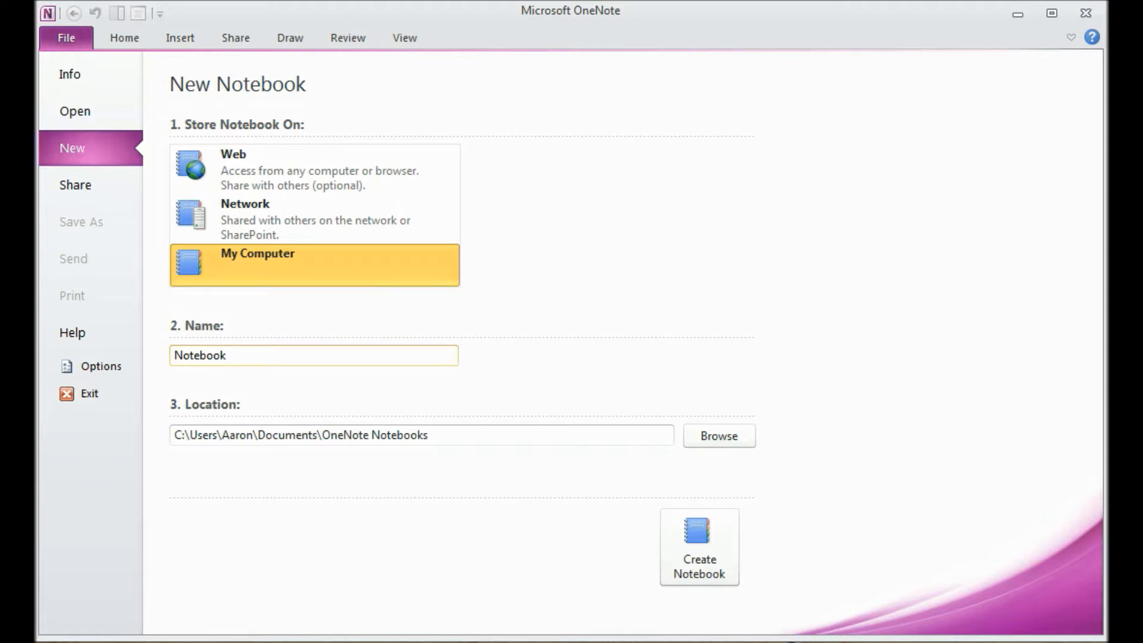
pyautogui.click(700, 569)
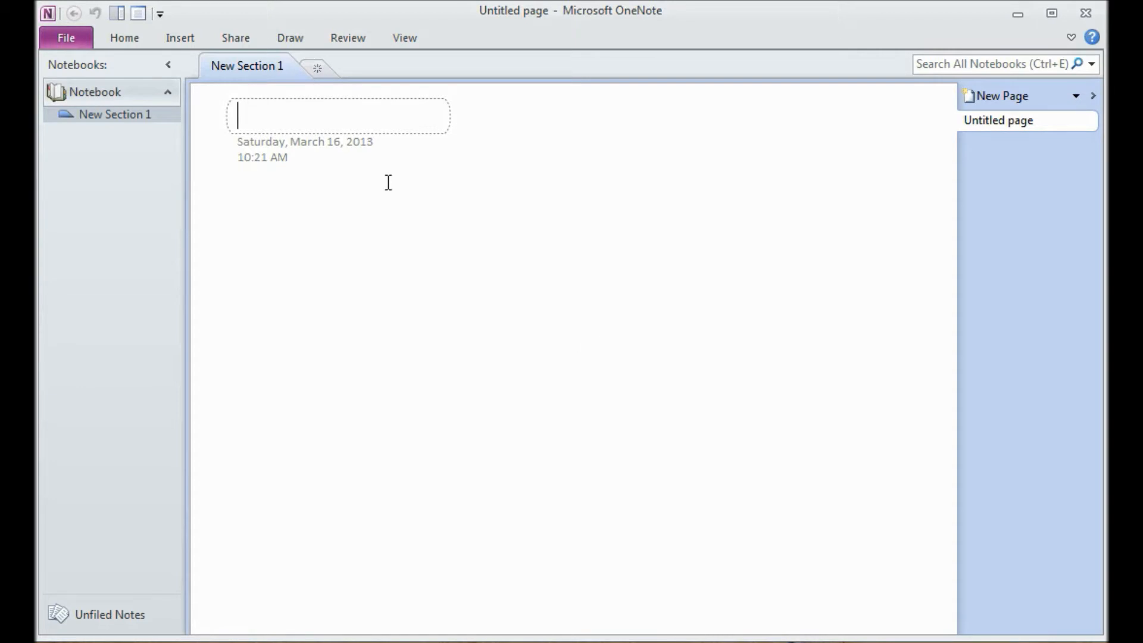
# Look through the full list of note tags available for marking content.
pyautogui.click(126, 36)
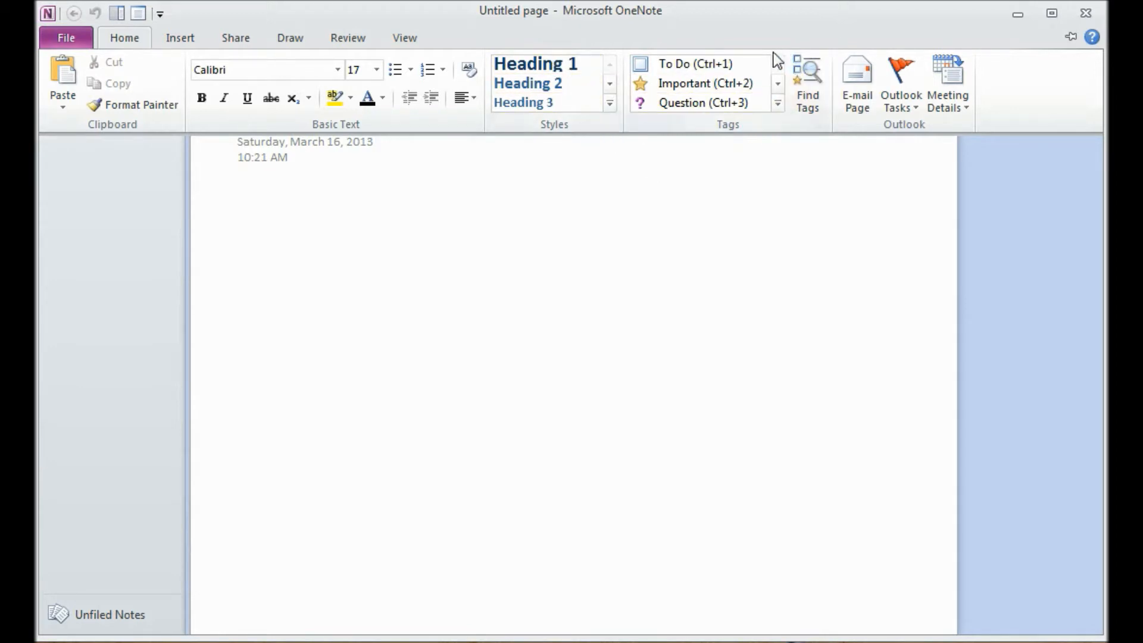
pyautogui.click(777, 102)
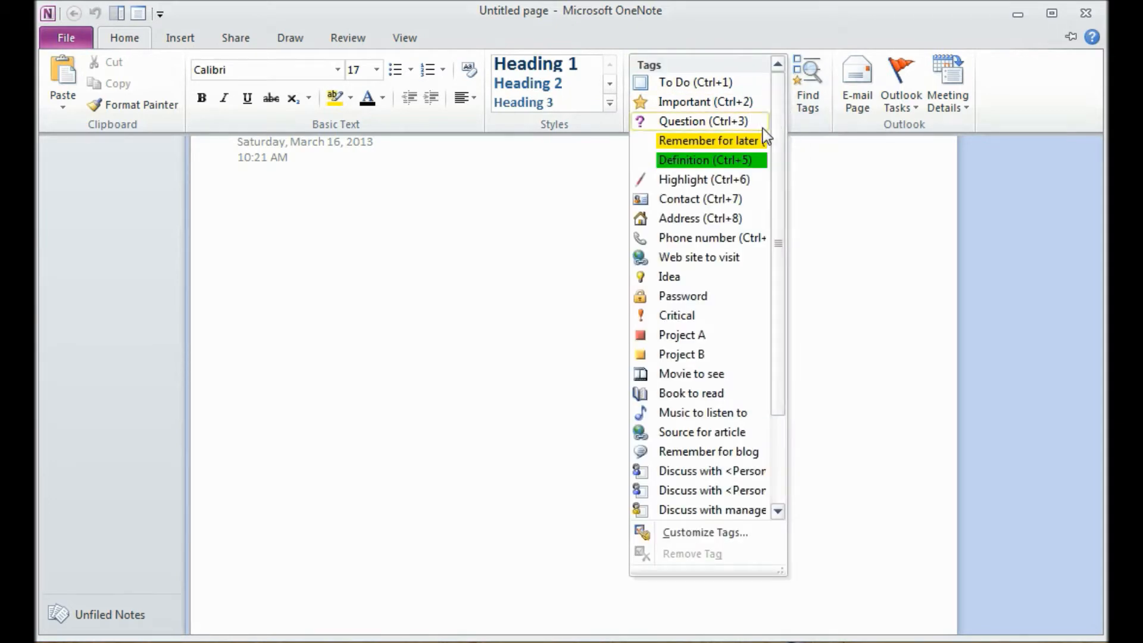
pyautogui.scroll(-2, 755, 375)
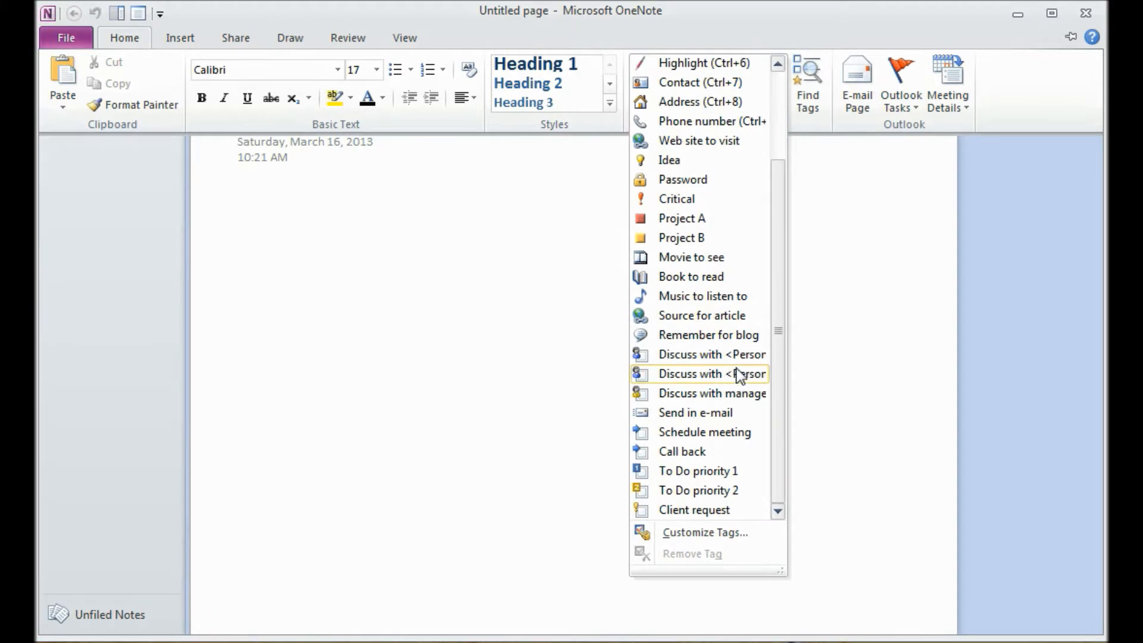
pyautogui.scroll(2, 738, 375)
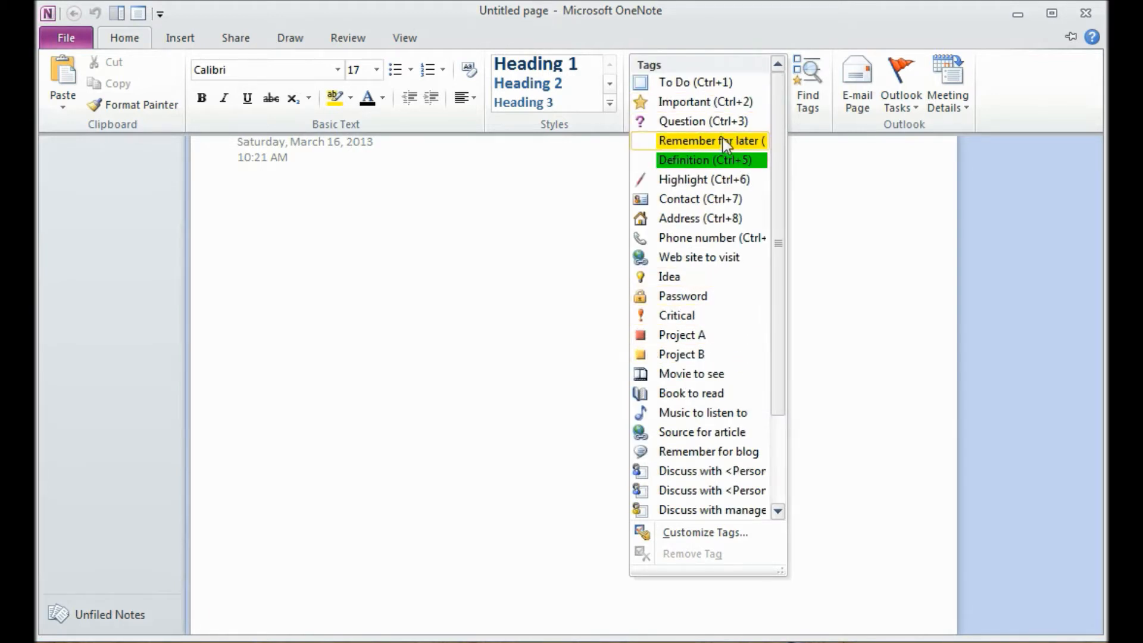
pyautogui.click(831, 187)
pyautogui.click(119, 36)
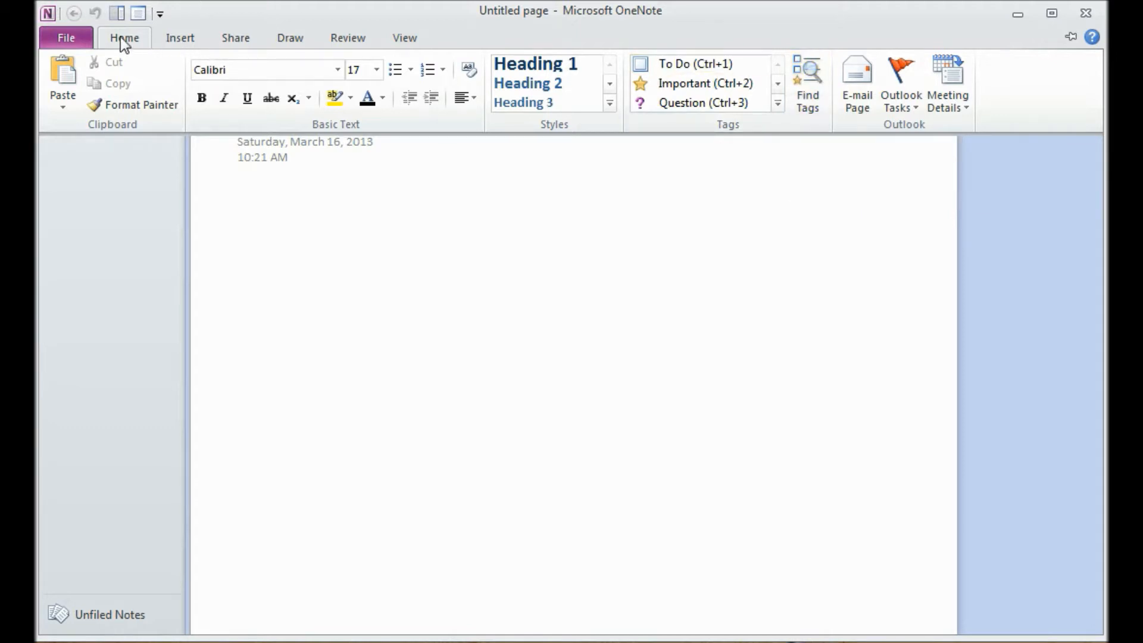
# Handwrite the expression π − 1 as an ink equation and discard it without inserting it.
pyautogui.click(285, 40)
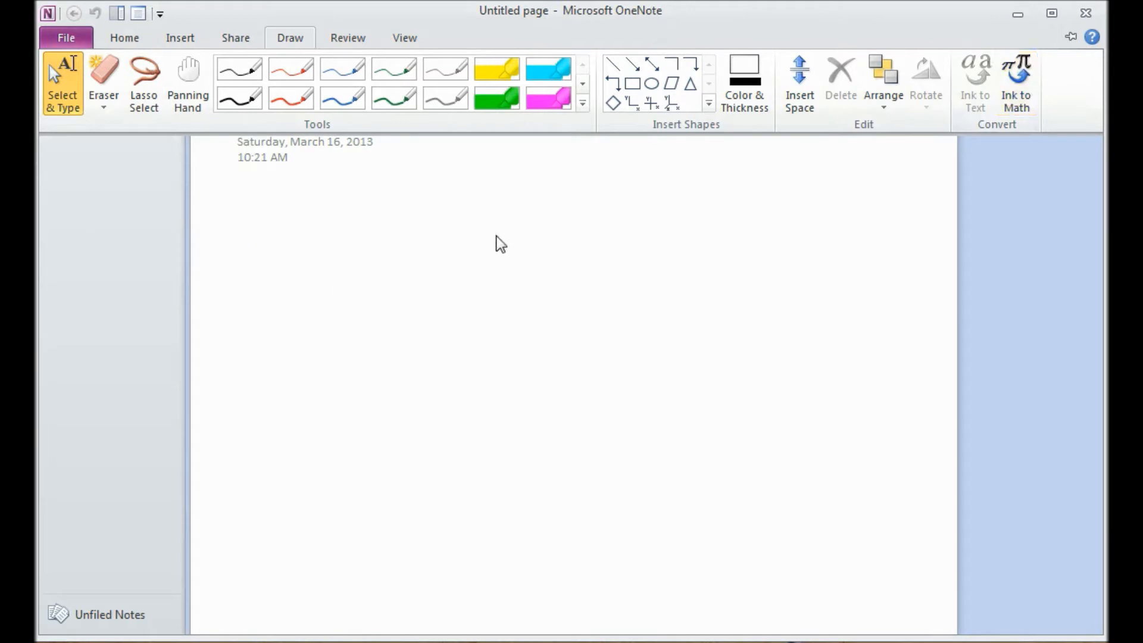
pyautogui.click(1010, 85)
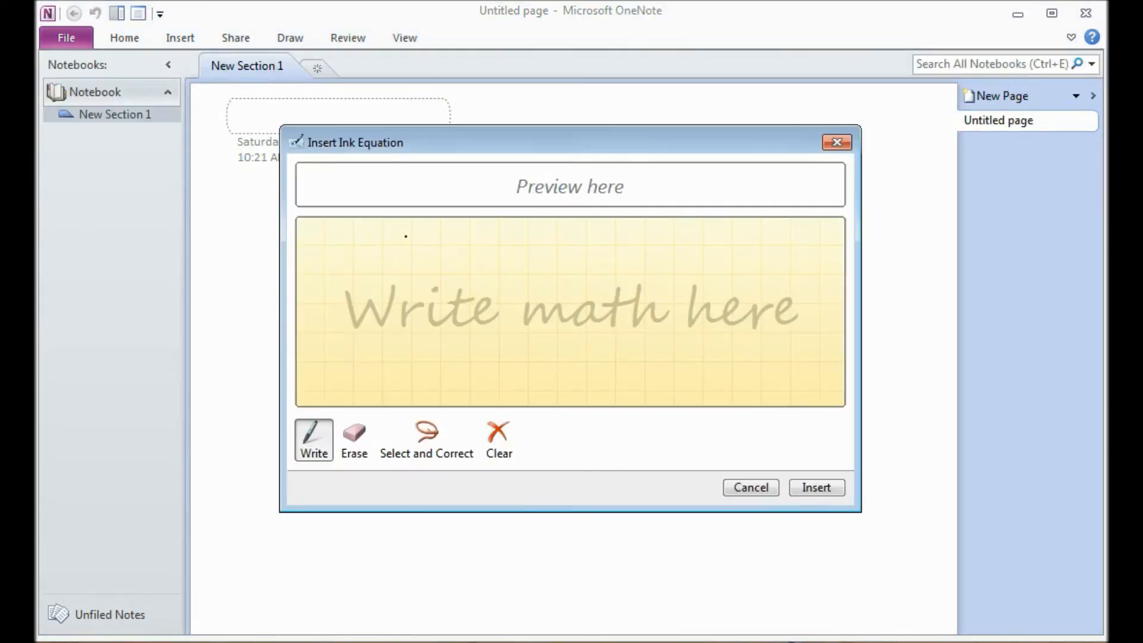
pyautogui.moveTo(420, 276)
pyautogui.mouseDown()
pyautogui.moveTo(302, 287)
pyautogui.moveTo(326, 336)
pyautogui.mouseUp()
pyautogui.moveTo(382, 271); pyautogui.dragTo(367, 324)
pyautogui.moveTo(456, 309); pyautogui.dragTo(529, 303)
pyautogui.moveTo(598, 255); pyautogui.dragTo(582, 362)
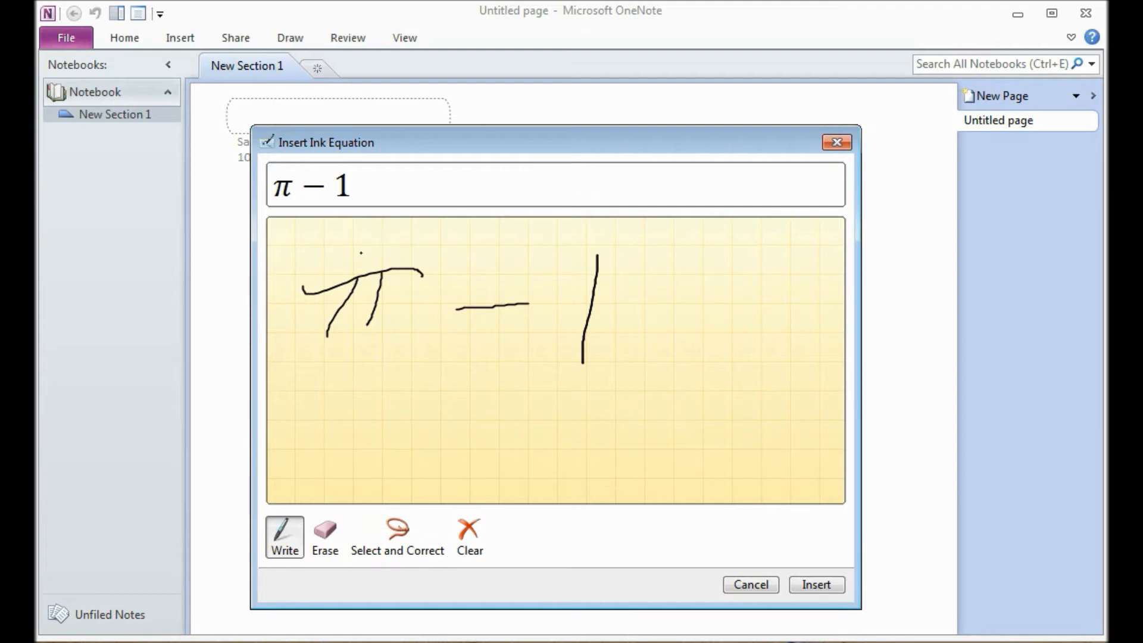
pyautogui.click(735, 584)
# Handwrite a first name in cursive on the page with the thin black pen and convert the ink to text.
pyautogui.click(167, 38)
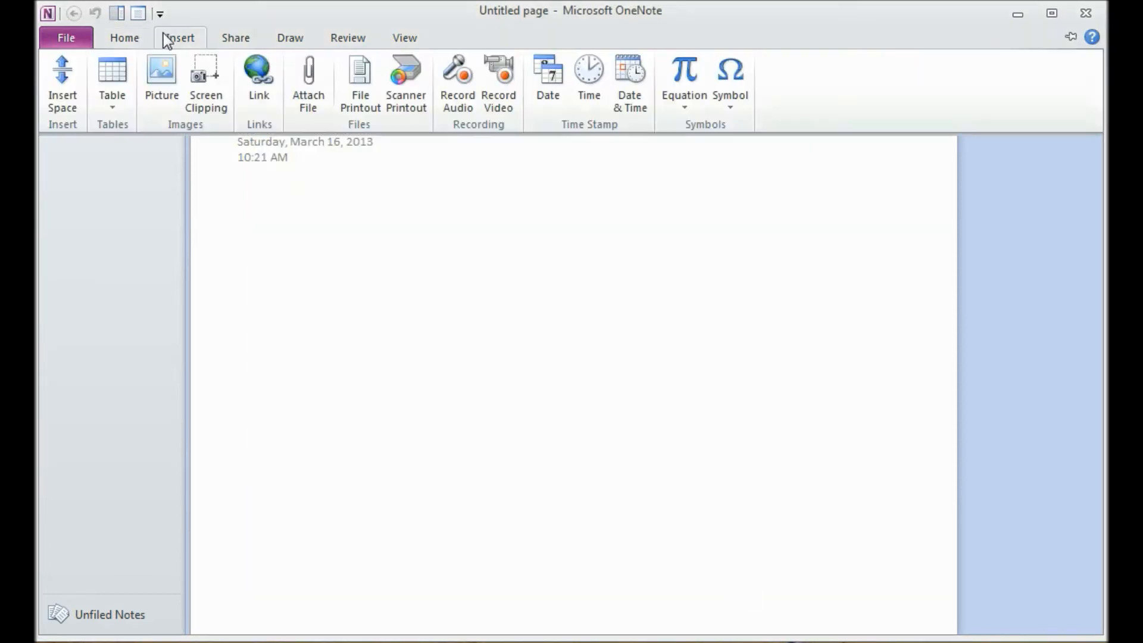
pyautogui.click(295, 38)
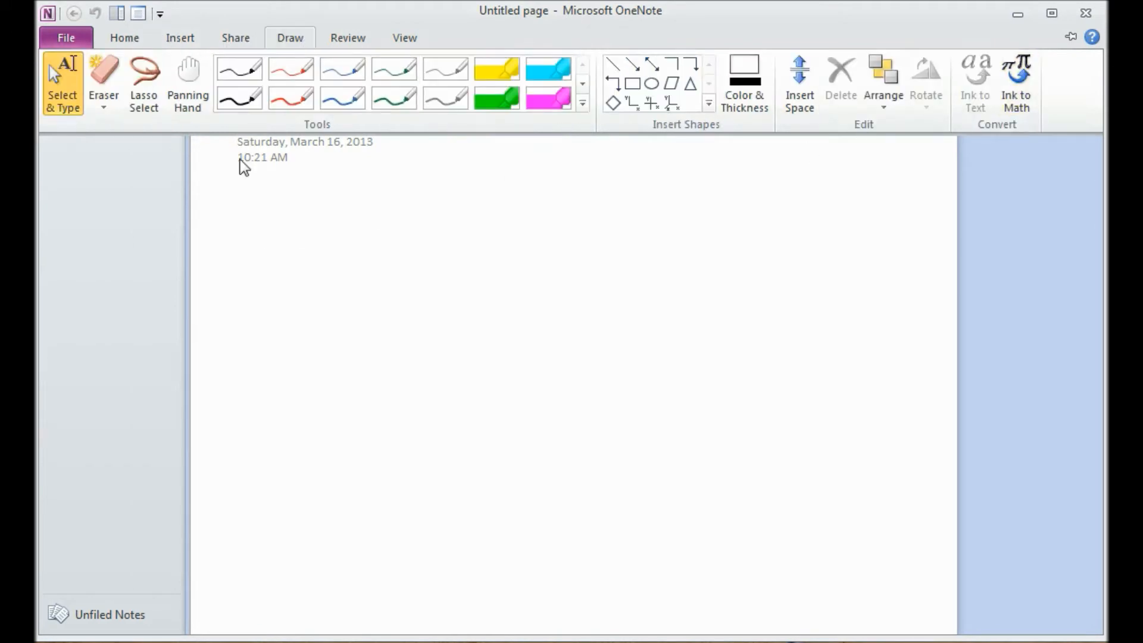
pyautogui.click(232, 68)
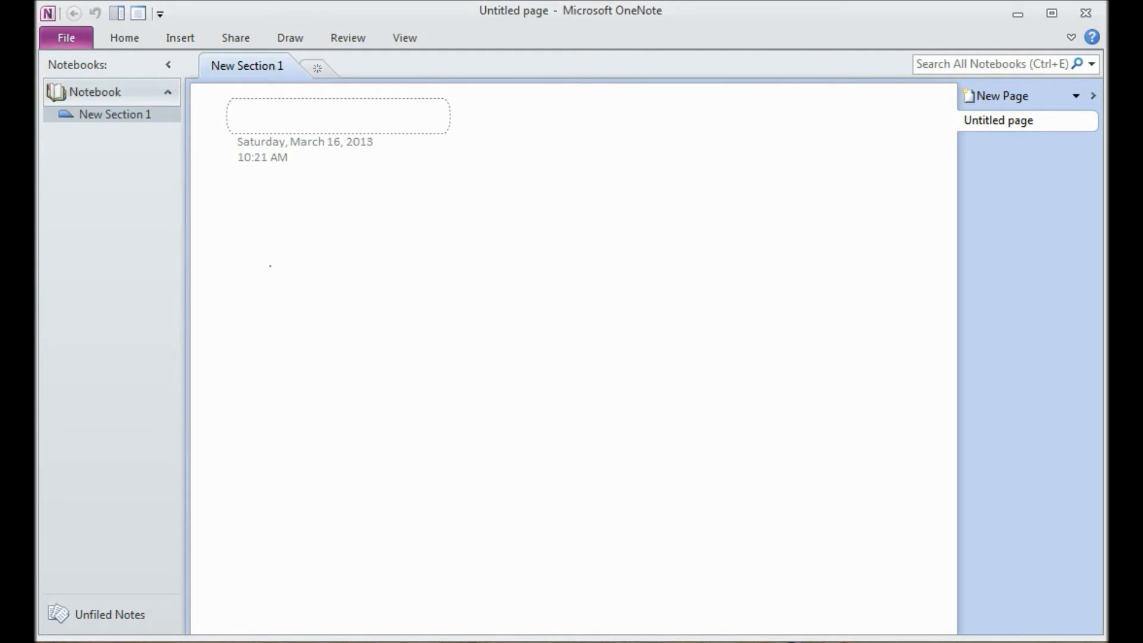
pyautogui.moveTo(240, 297)
pyautogui.mouseDown()
pyautogui.moveTo(301, 298)
pyautogui.moveTo(450, 210)
pyautogui.moveTo(241, 363)
pyautogui.moveTo(386, 353)
pyautogui.moveTo(422, 368)
pyautogui.moveTo(423, 416)
pyautogui.moveTo(467, 389)
pyautogui.moveTo(505, 402)
pyautogui.moveTo(568, 329)
pyautogui.moveTo(543, 350)
pyautogui.moveTo(580, 376)
pyautogui.moveTo(554, 397)
pyautogui.moveTo(634, 381)
pyautogui.moveTo(627, 394)
pyautogui.moveTo(659, 362)
pyautogui.moveTo(698, 373)
pyautogui.moveTo(666, 436)
pyautogui.moveTo(761, 367)
pyautogui.mouseUp()
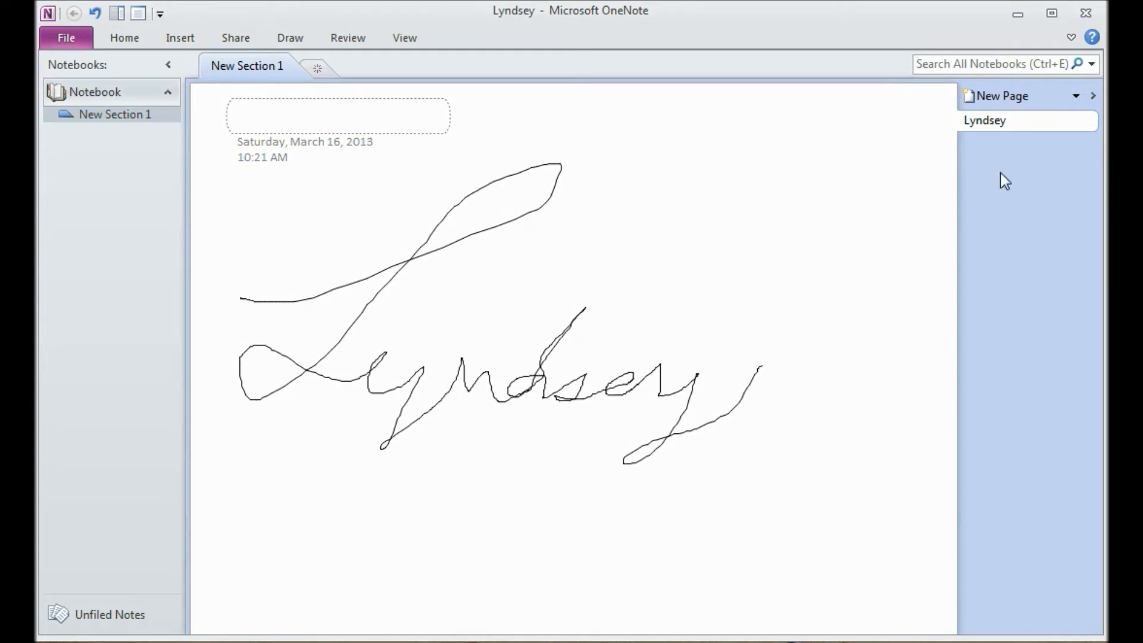
pyautogui.click(290, 39)
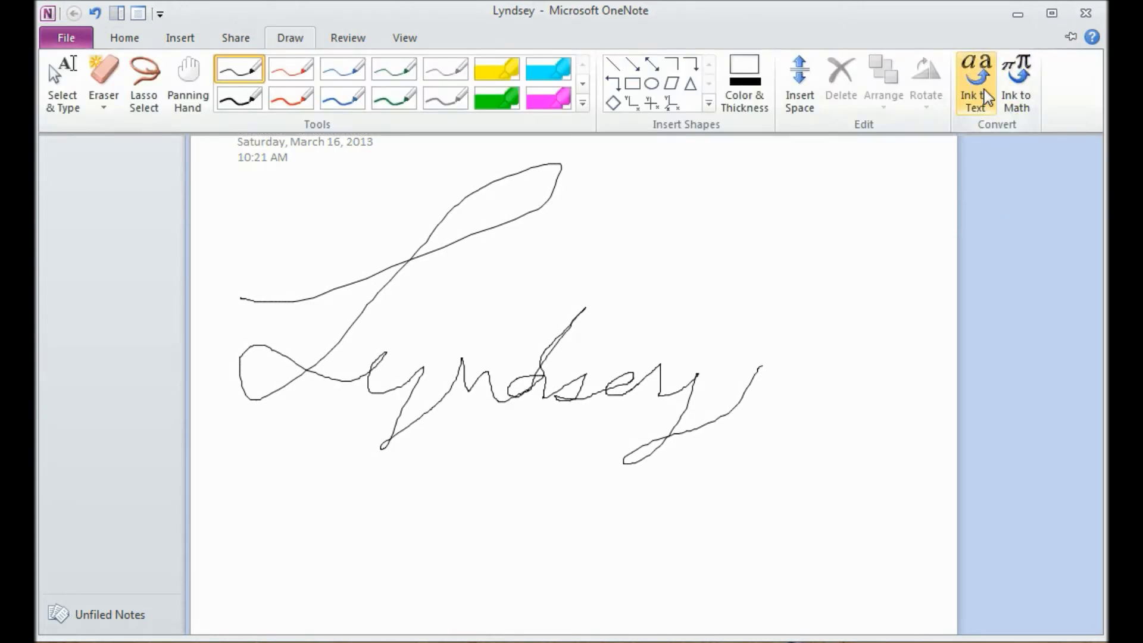
pyautogui.click(977, 113)
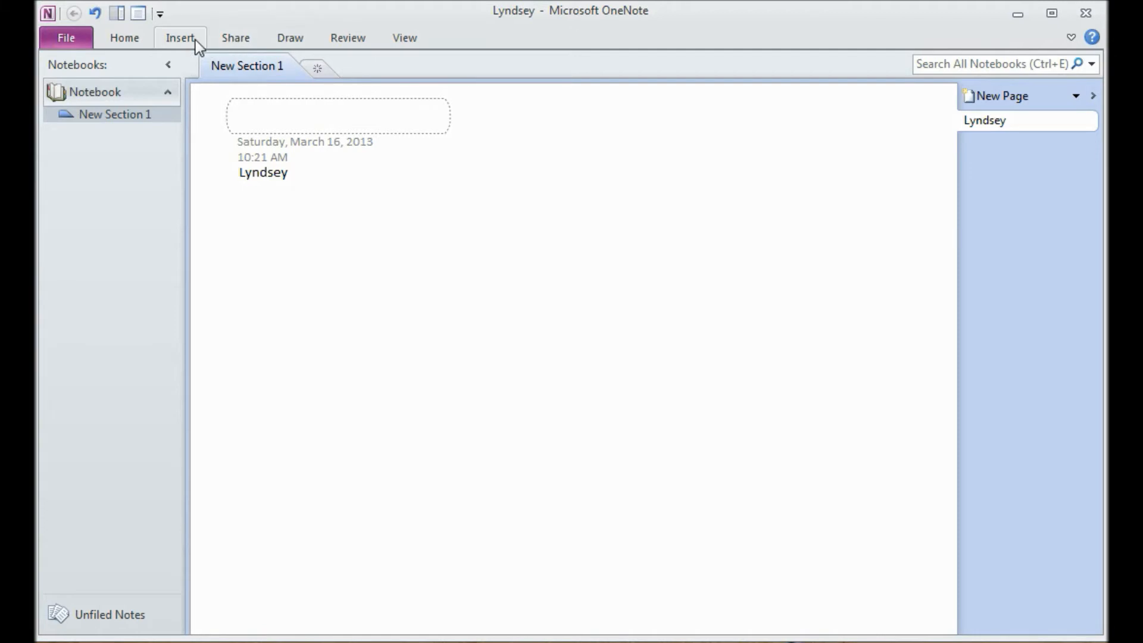
pyautogui.click(225, 36)
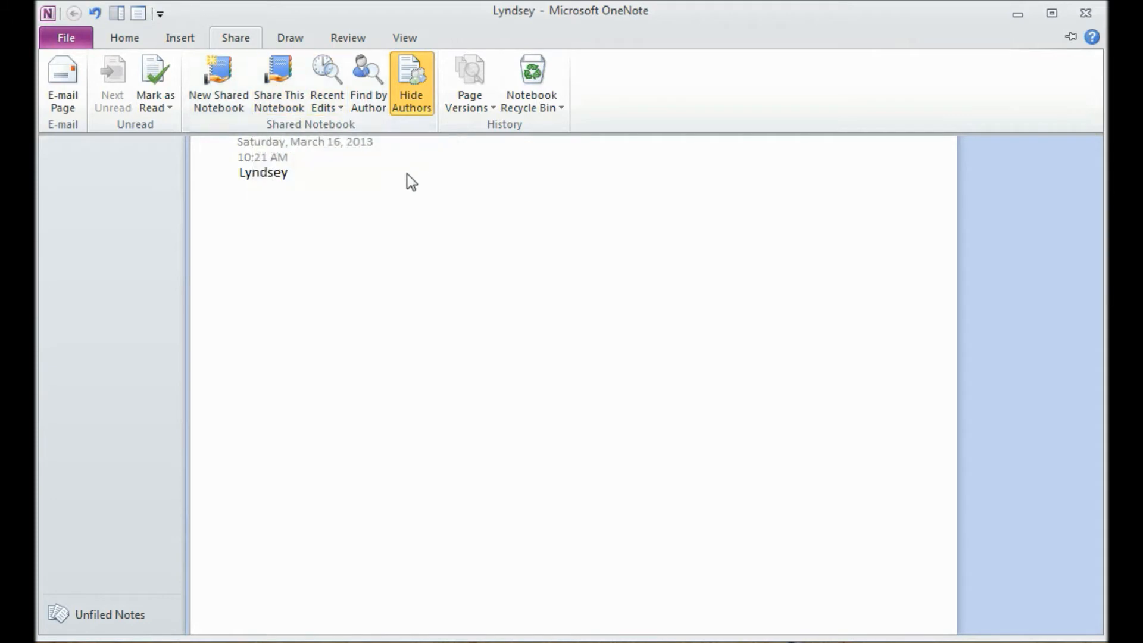
pyautogui.click(125, 39)
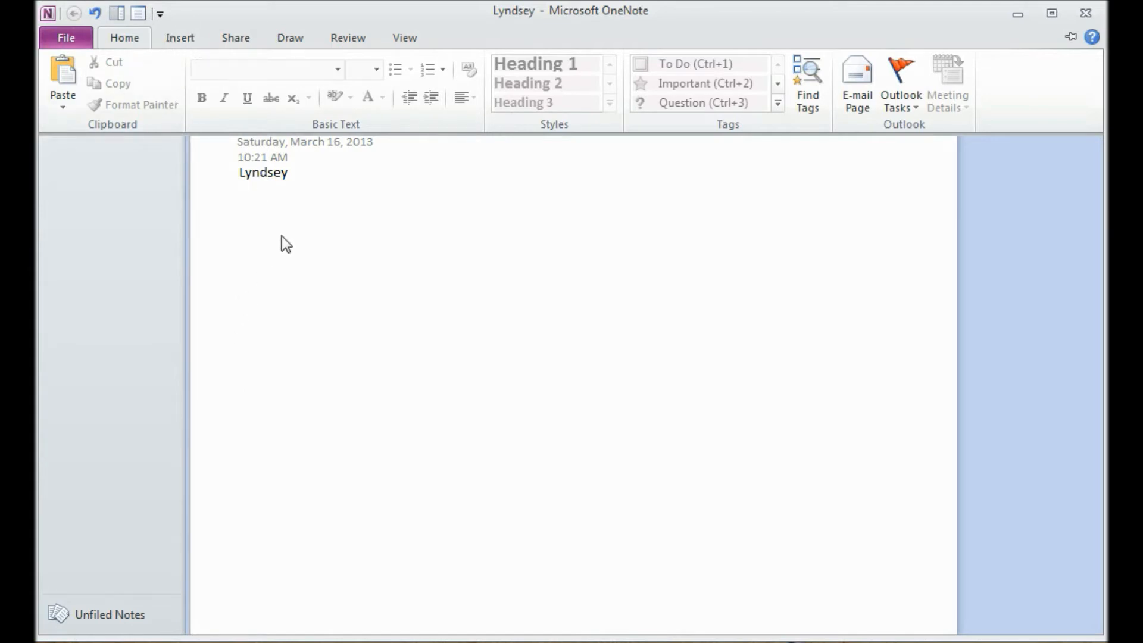
pyautogui.click(285, 214)
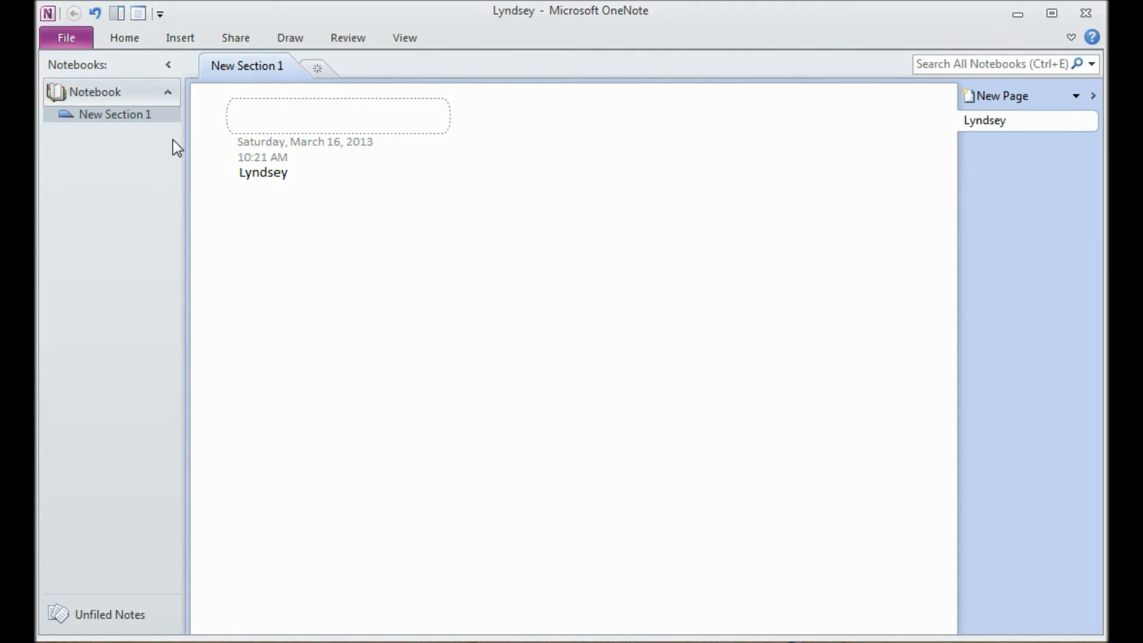
# Start an audio recording on the current page.
pyautogui.click(181, 39)
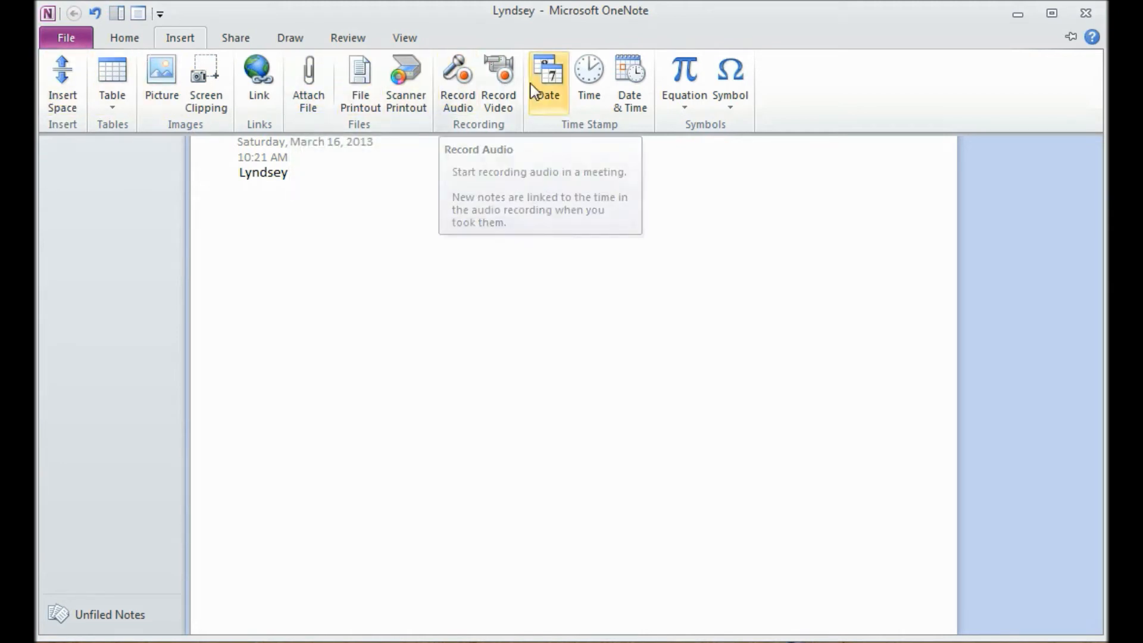
pyautogui.click(466, 91)
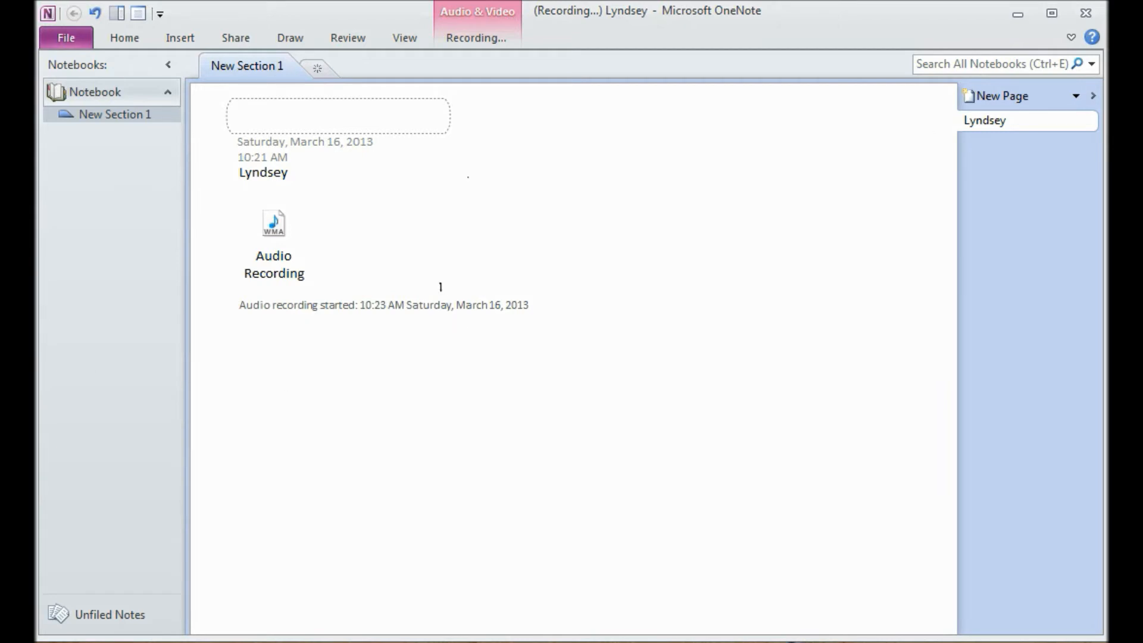
# Start a text note below the audio recording with the lines "Hello. These are notes taken during class" and "Here are some bullet points:".
pyautogui.click(286, 41)
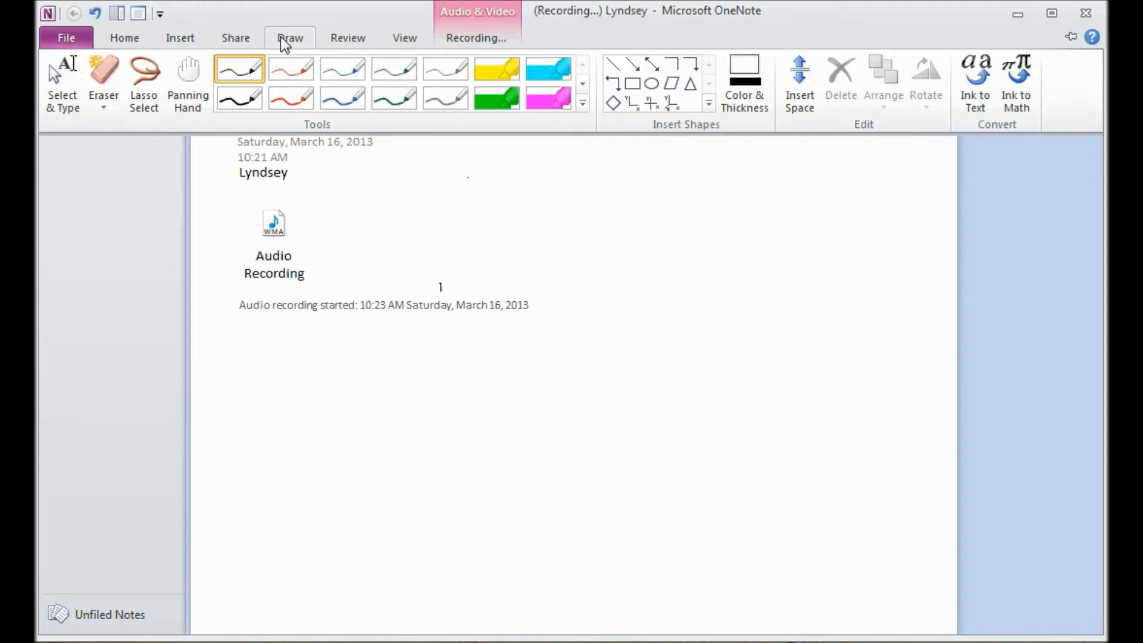
pyautogui.click(61, 80)
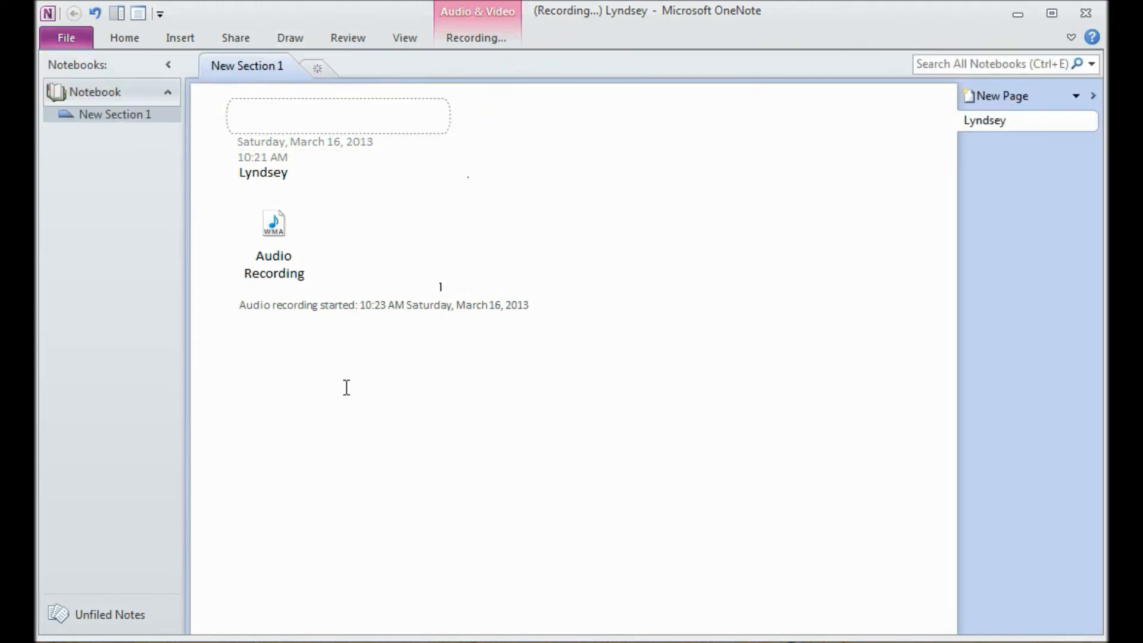
pyautogui.click(273, 388)
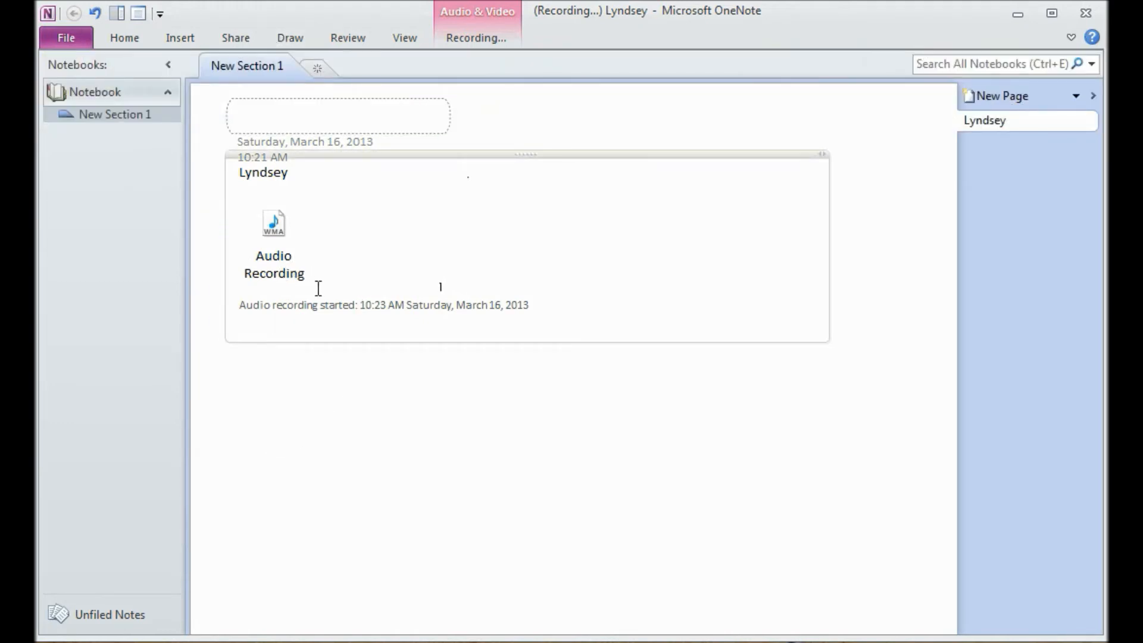
pyautogui.write('hello. these are notes taken during class')
pyautogui.press('Return')
pyautogui.write('Here are some bullet points:')
pyautogui.press('Return')
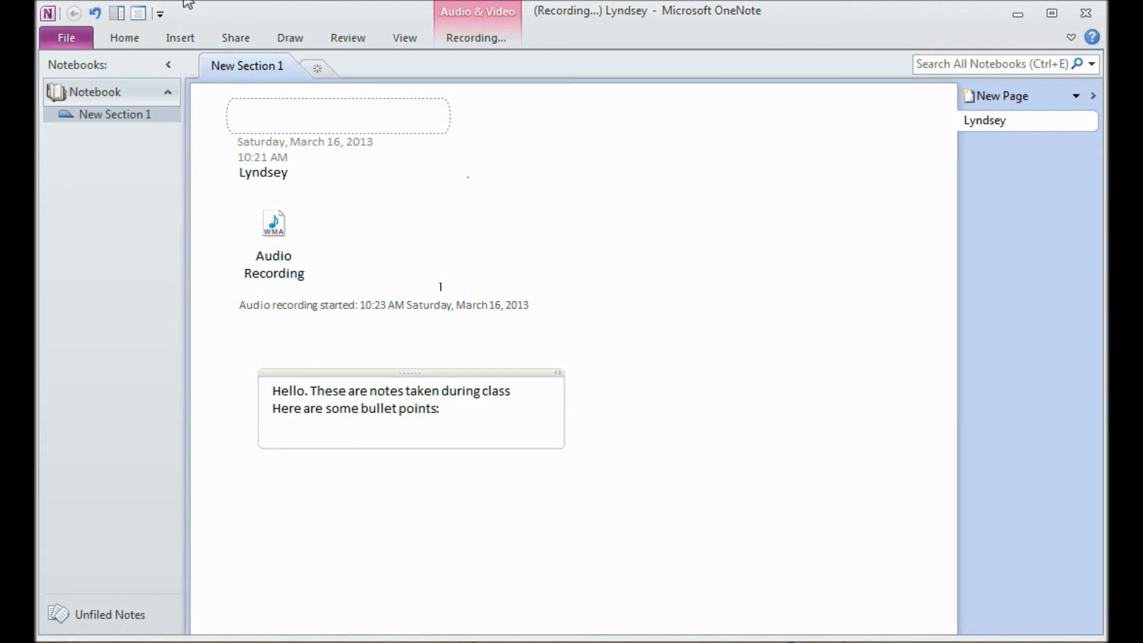
# Add a bulleted list of One, two, Three, Four, Five, Six and Seven, ending with the unbulleted line "Isn't this cool?".
pyautogui.click(123, 40)
pyautogui.click(396, 69)
pyautogui.write('one')
pyautogui.press('Return')
pyautogui.write('two')
pyautogui.press('Return')
pyautogui.write('three')
pyautogui.press('Return')
pyautogui.write('four')
pyautogui.press('Return')
pyautogui.write('five')
pyautogui.press('Return')
pyautogui.write('six')
pyautogui.press('Return')
pyautogui.write('xev')
pyautogui.write('en')
pyautogui.press('BackSpace')
pyautogui.press('BackSpace')
pyautogui.press('BackSpace')
pyautogui.press('BackSpace')
pyautogui.press('BackSpace')
pyautogui.write('seven')
pyautogui.press('Return')
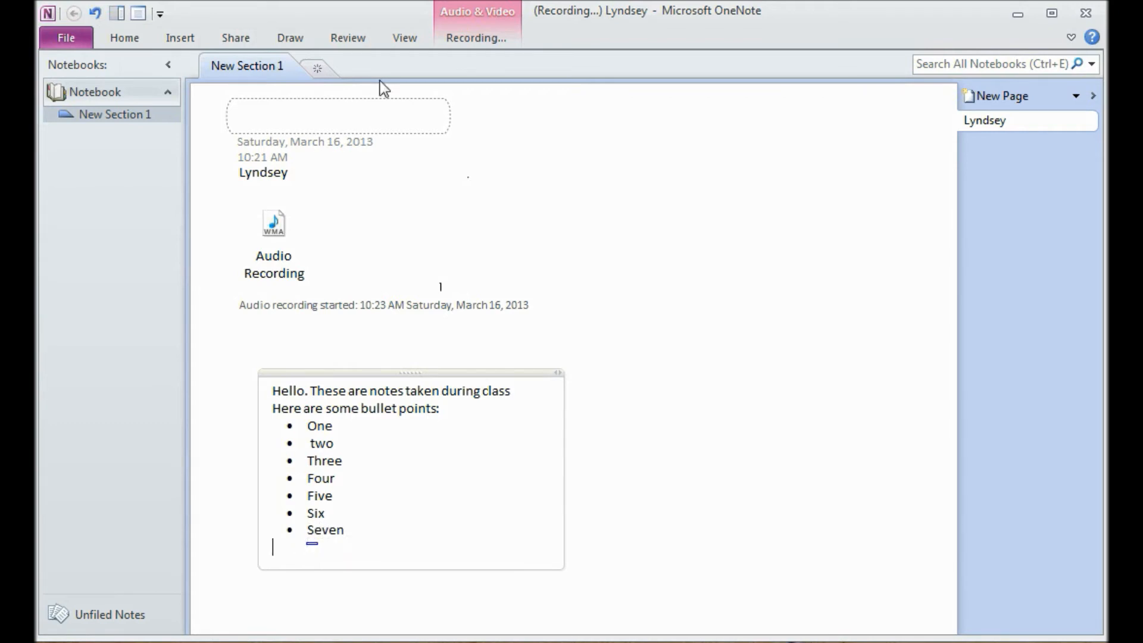
pyautogui.write("isn't this c ool?")
pyautogui.press('Return')
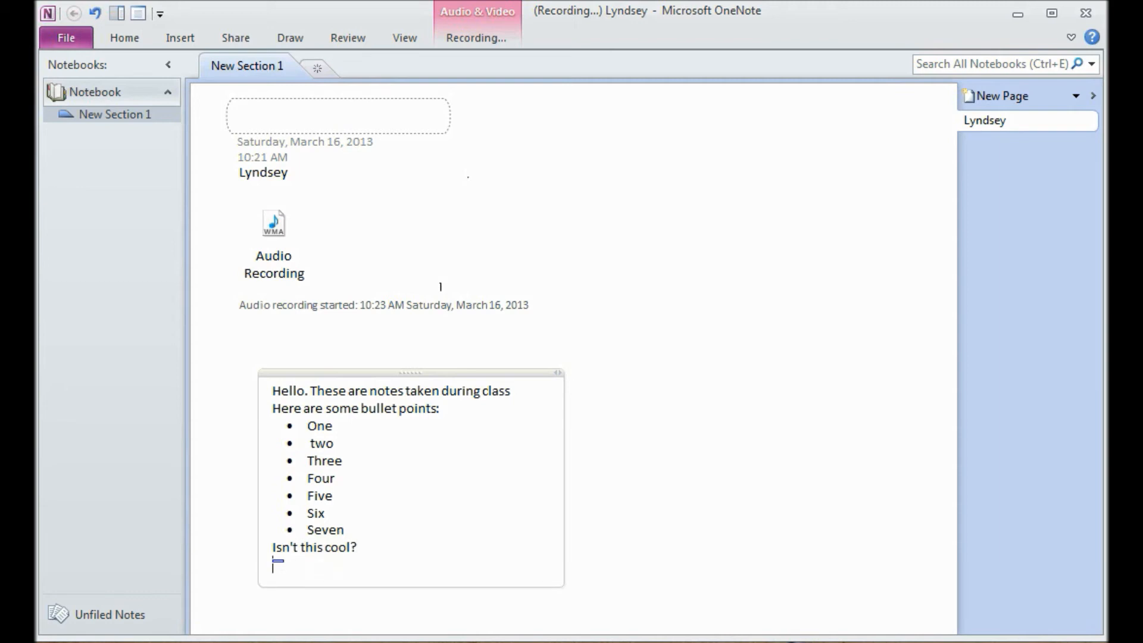
# Stop the running audio recording.
pyautogui.click(454, 44)
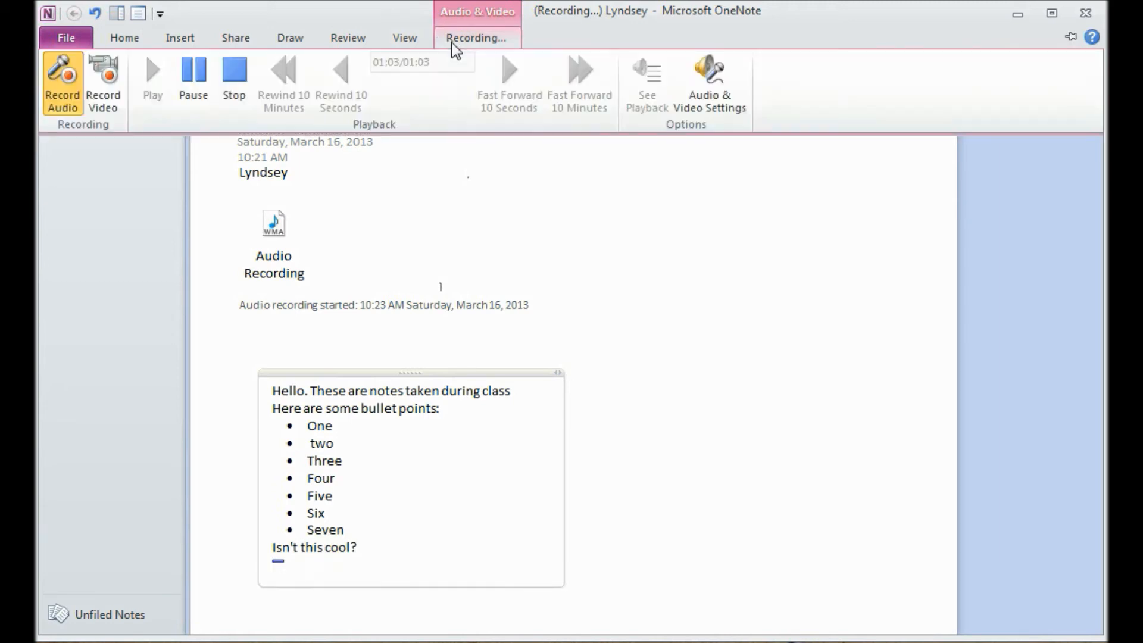
pyautogui.click(246, 74)
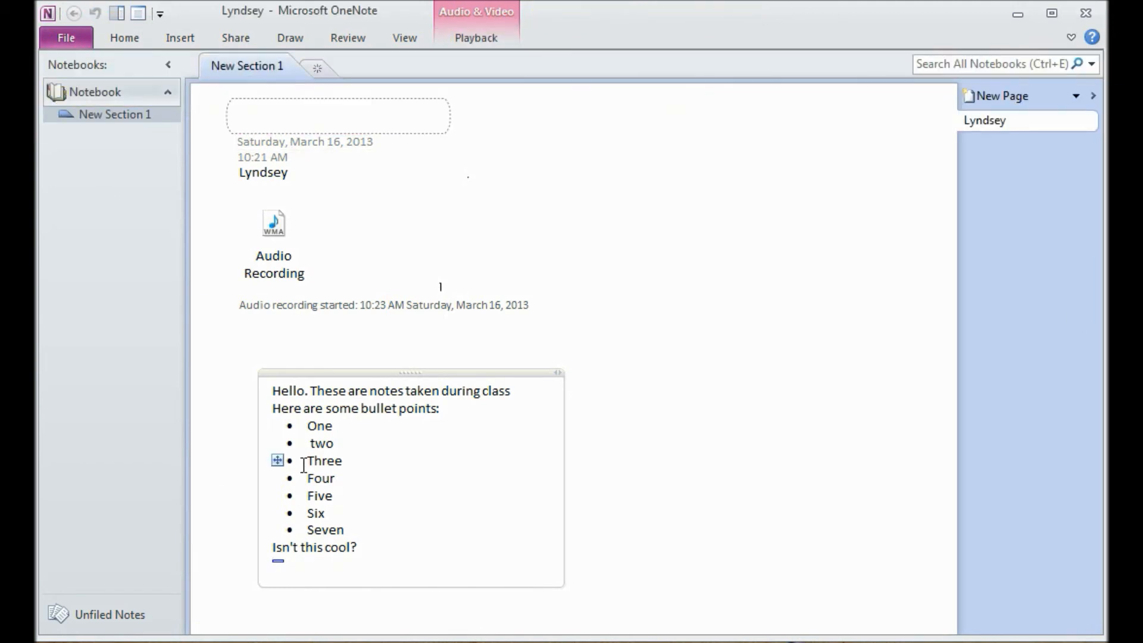
pyautogui.moveTo(300, 403)
# Draw a three-axis graph on the empty area of the page beside the typed class notes.
pyautogui.click(123, 38)
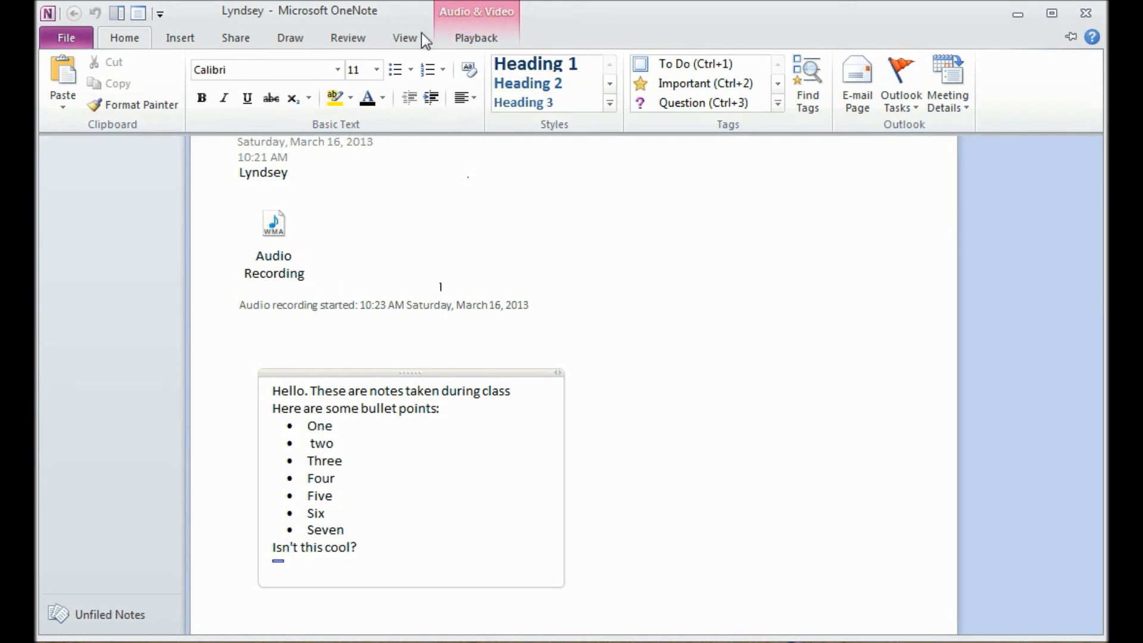
pyautogui.click(401, 37)
pyautogui.click(341, 35)
pyautogui.click(295, 35)
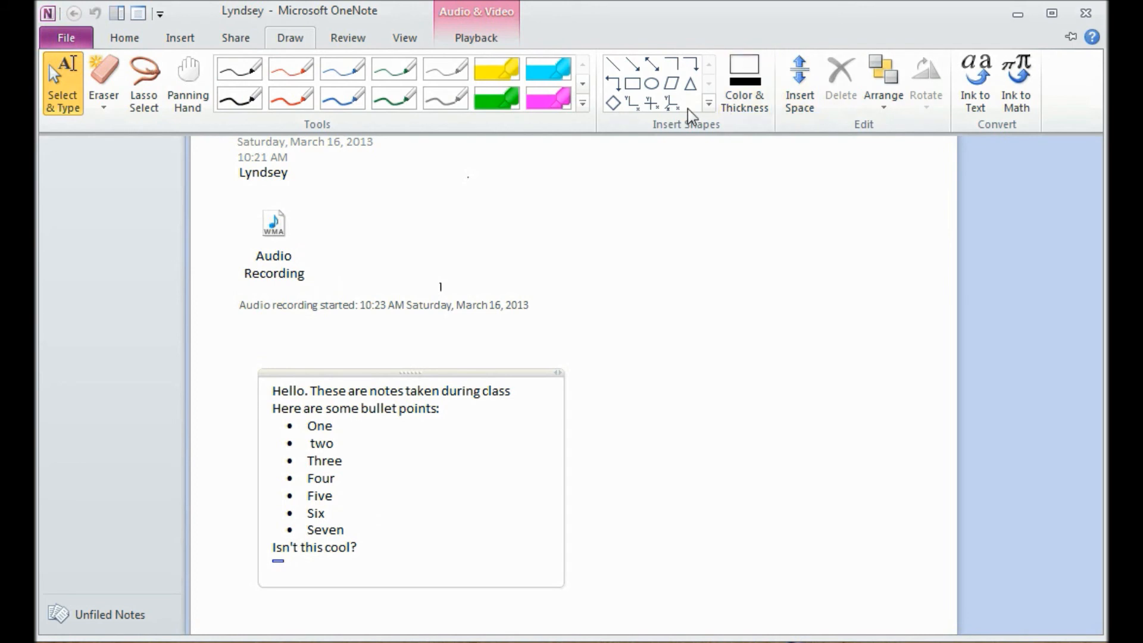
pyautogui.click(707, 102)
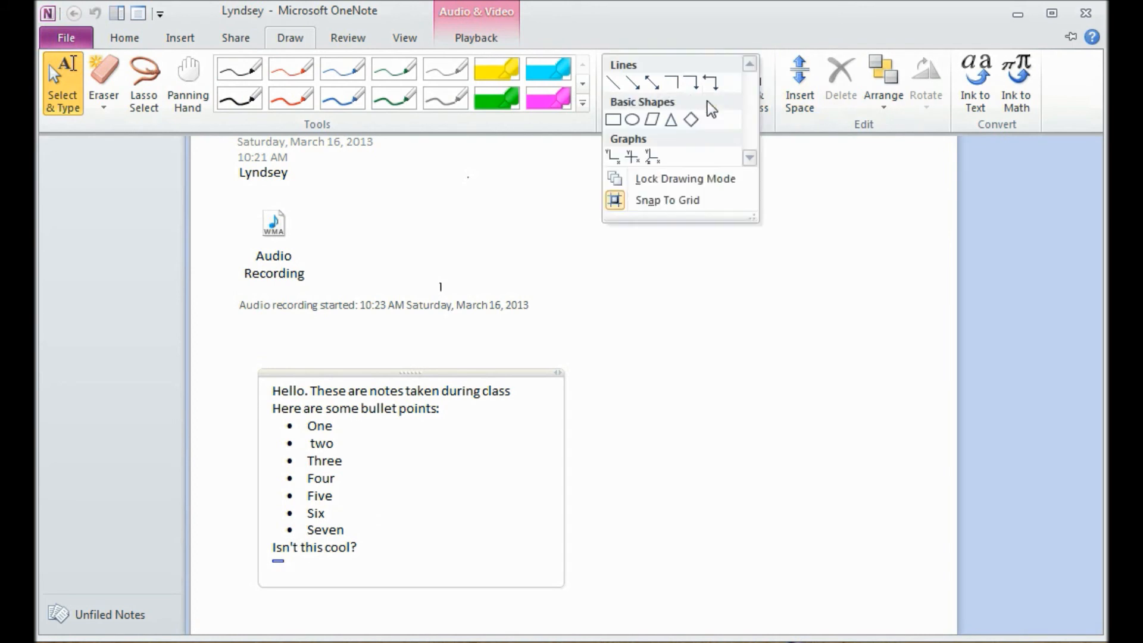
pyautogui.click(659, 153)
pyautogui.moveTo(777, 194); pyautogui.dragTo(621, 321)
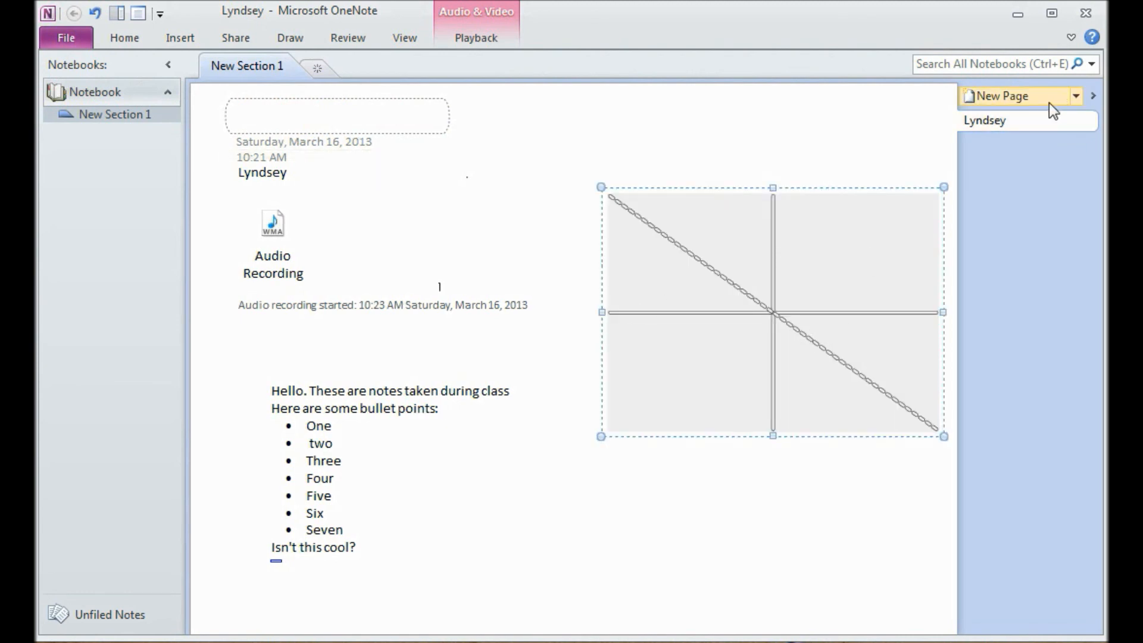
pyautogui.click(229, 40)
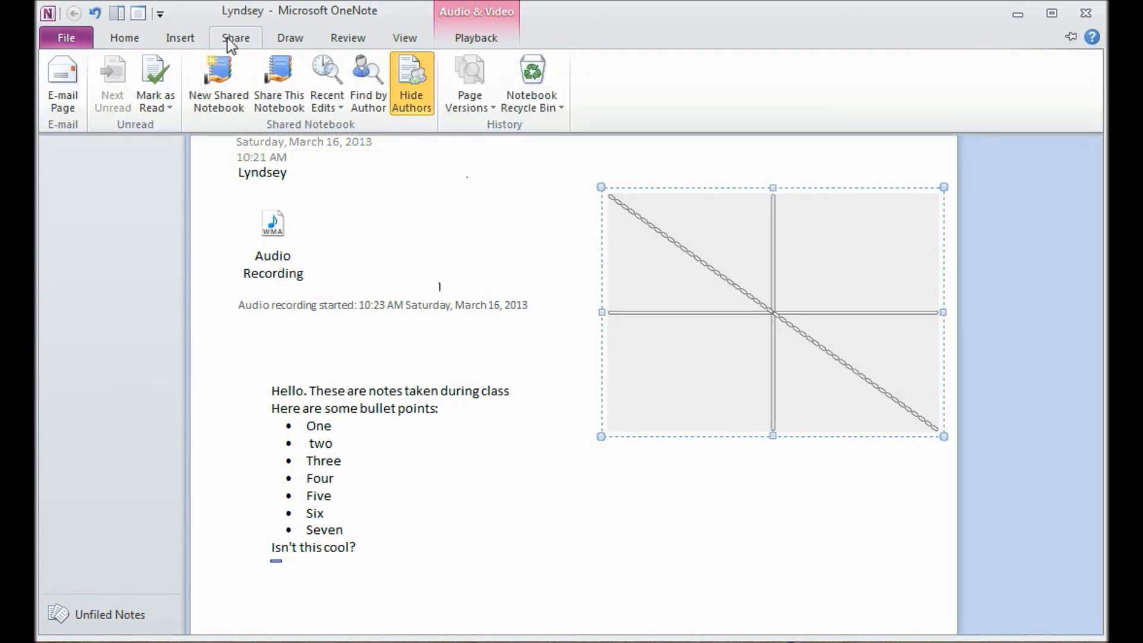
pyautogui.click(178, 39)
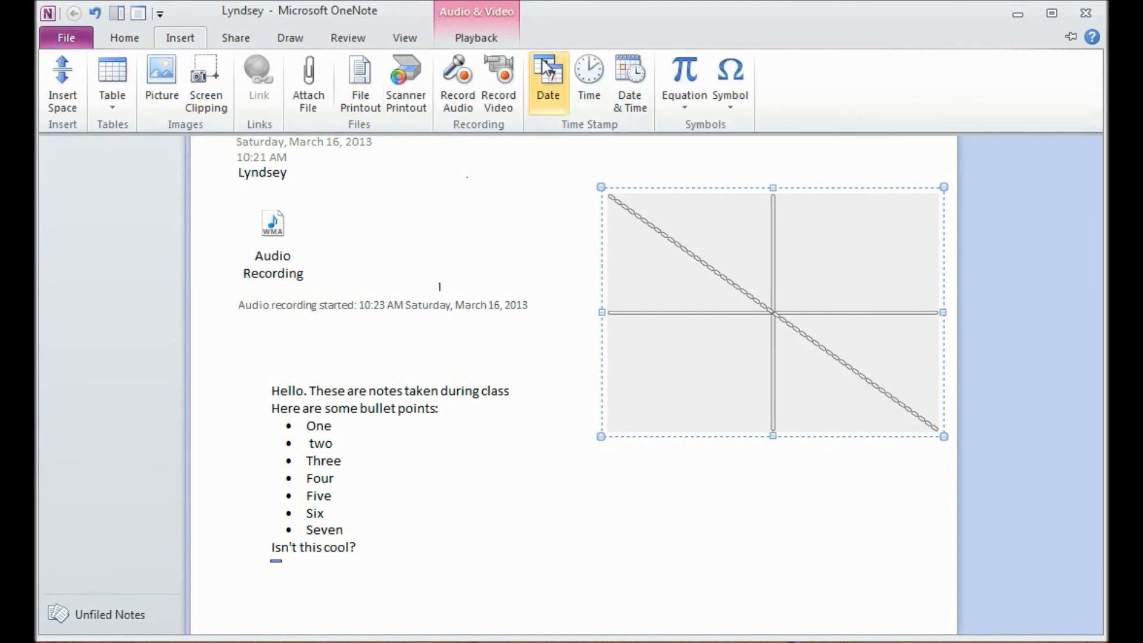
pyautogui.click(409, 39)
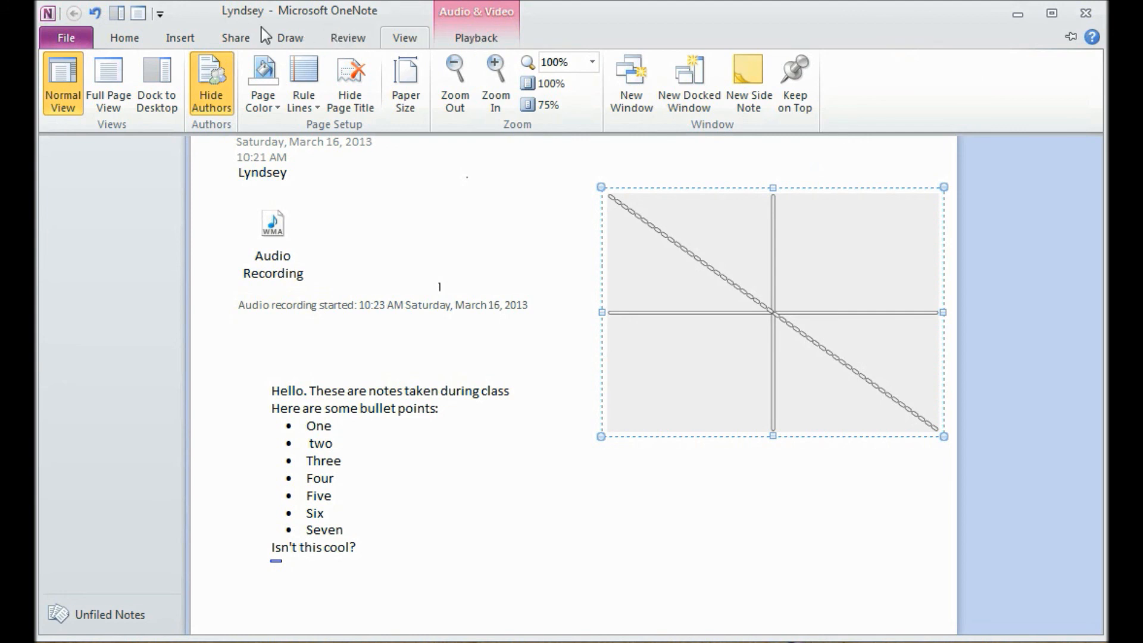
pyautogui.click(126, 37)
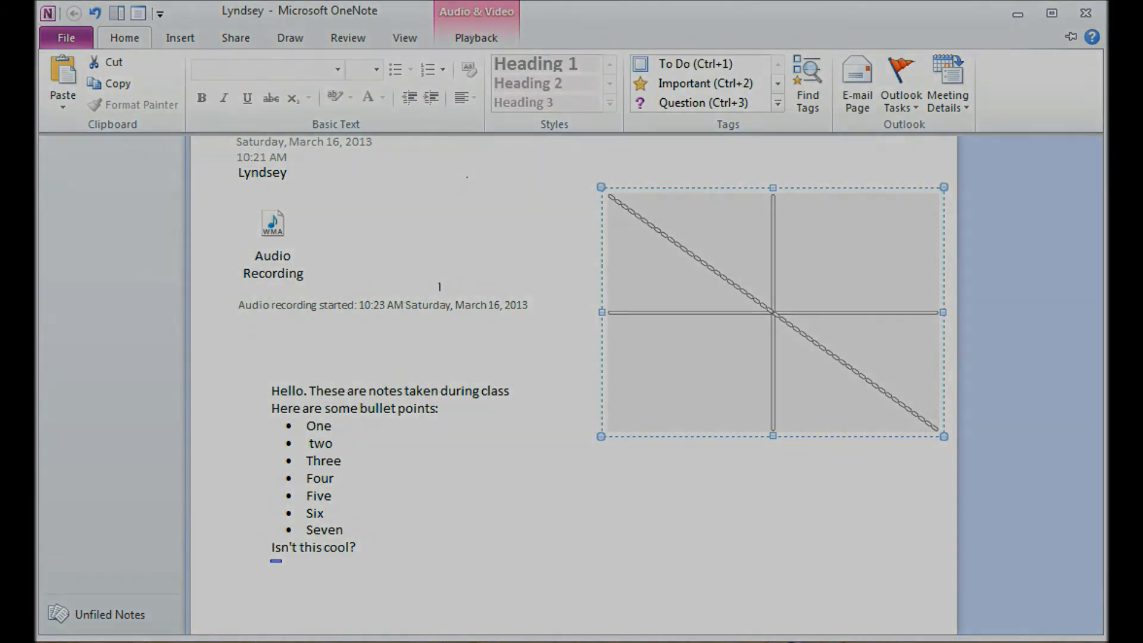